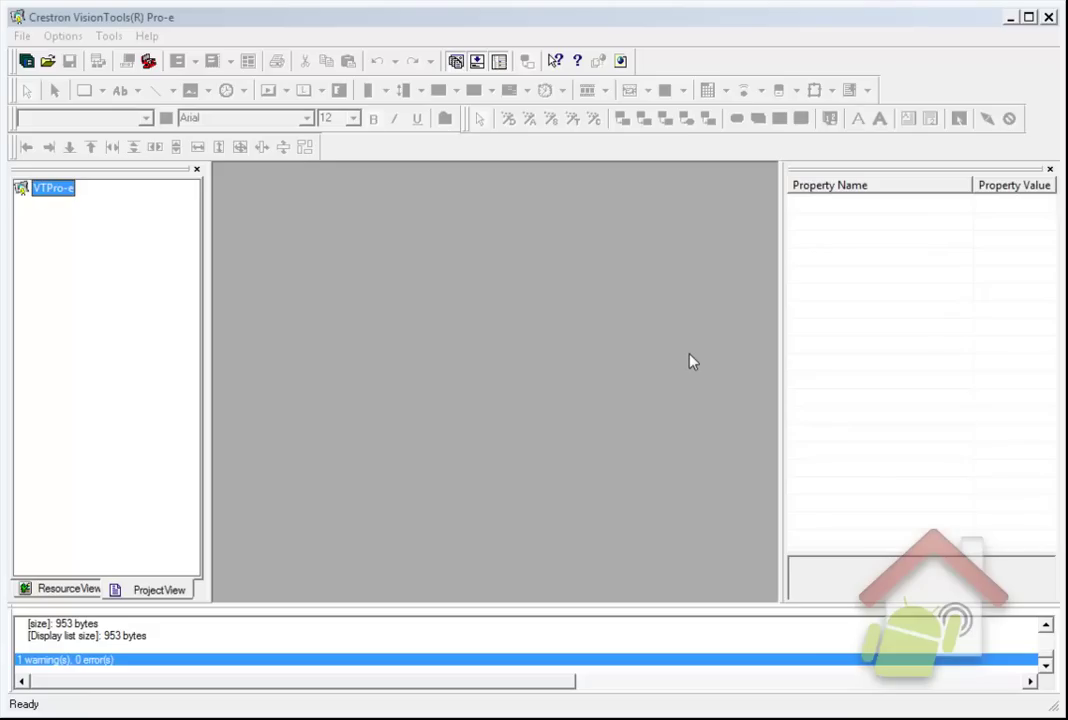
# Start a new project from the File menu and move its dialog up and left
pyautogui.click(22, 37)
pyautogui.moveTo(150, 55)
pyautogui.click(279, 80)
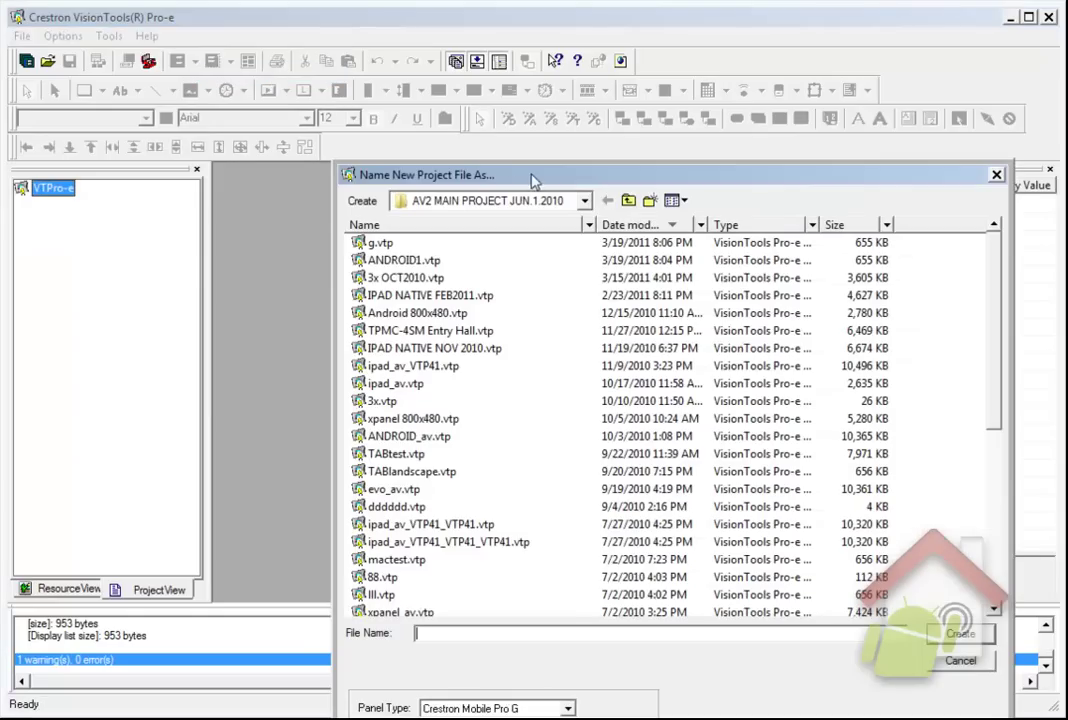
pyautogui.moveTo(532, 176); pyautogui.dragTo(472, 38)
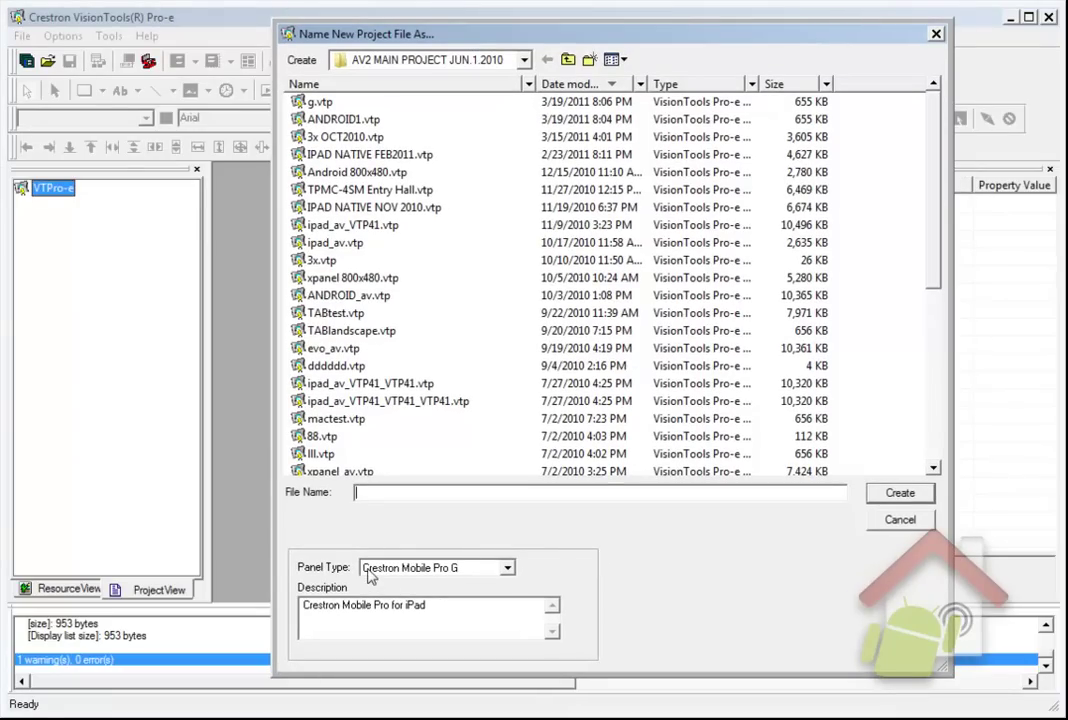
# Try Crestron Mobile Pro as the panel type, then return to Crestron Mobile Pro G
pyautogui.click(507, 569)
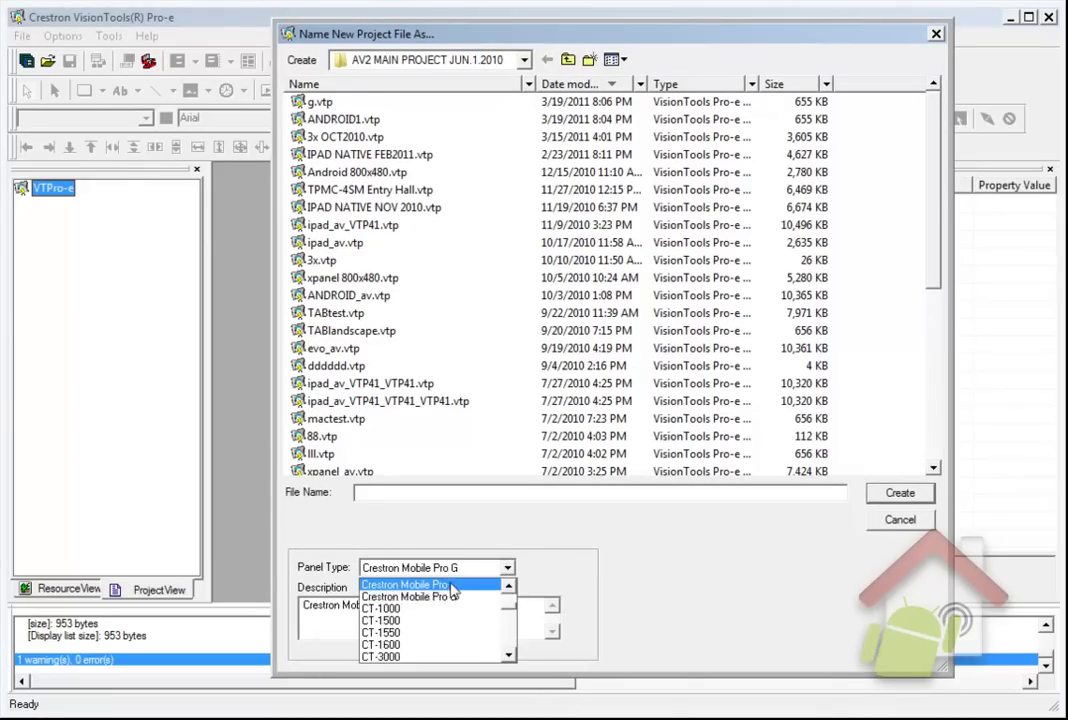
pyautogui.click(500, 582)
pyautogui.click(508, 569)
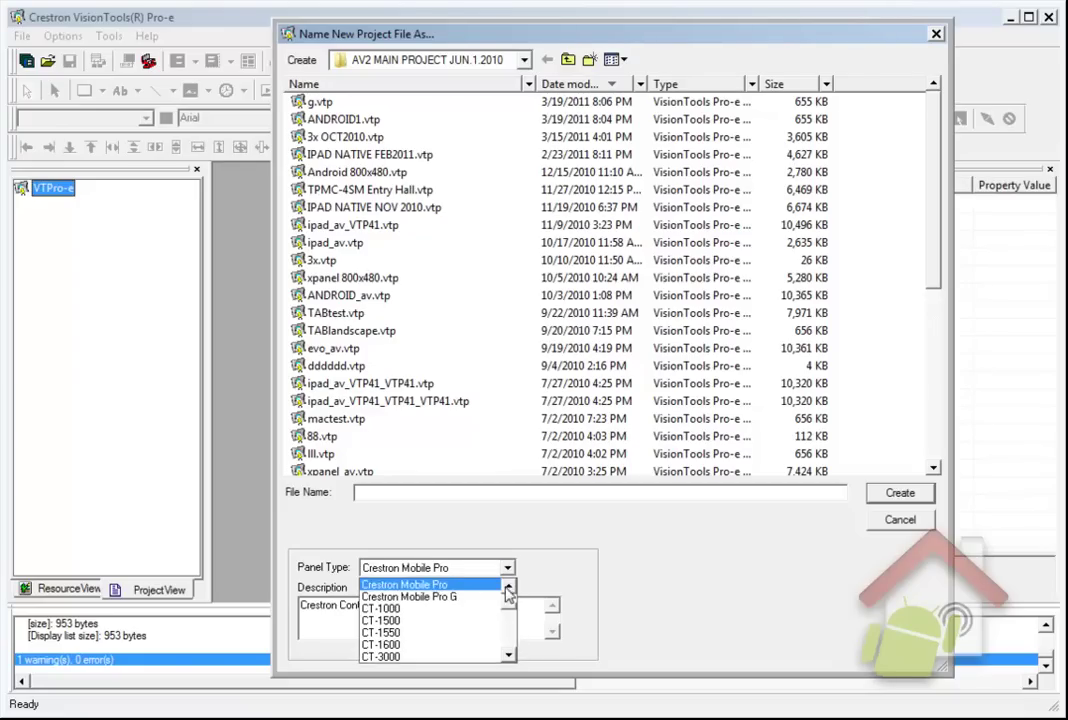
pyautogui.click(484, 593)
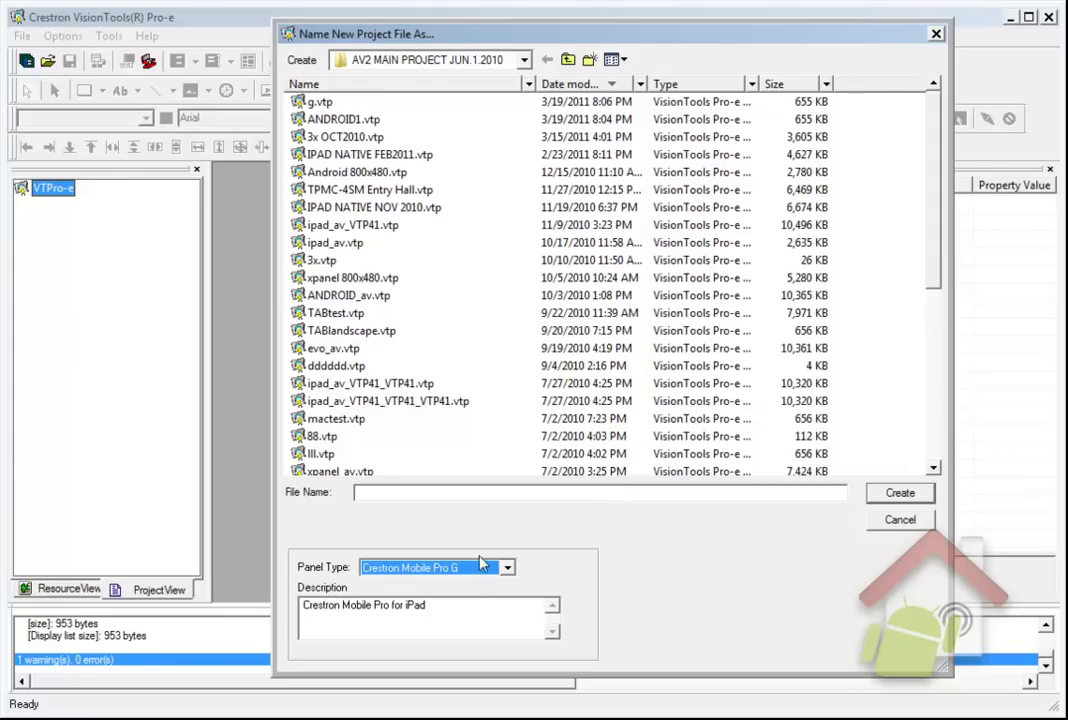
# Compare the Panel Type options and settle on Crestron Mobile Pro (iPhone and iPod touch)
pyautogui.click(490, 568)
pyautogui.scroll(1, 510, 600)
pyautogui.moveTo(508, 603); pyautogui.dragTo(510, 598)
pyautogui.moveTo(510, 648); pyautogui.dragTo(515, 648)
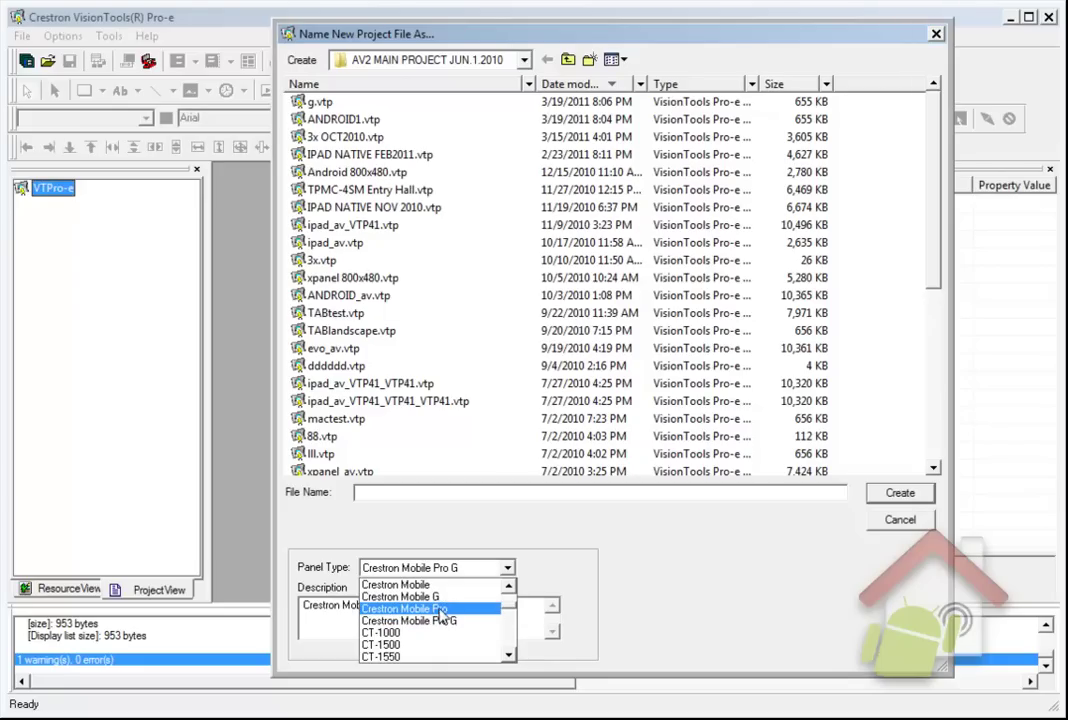
pyautogui.click(405, 608)
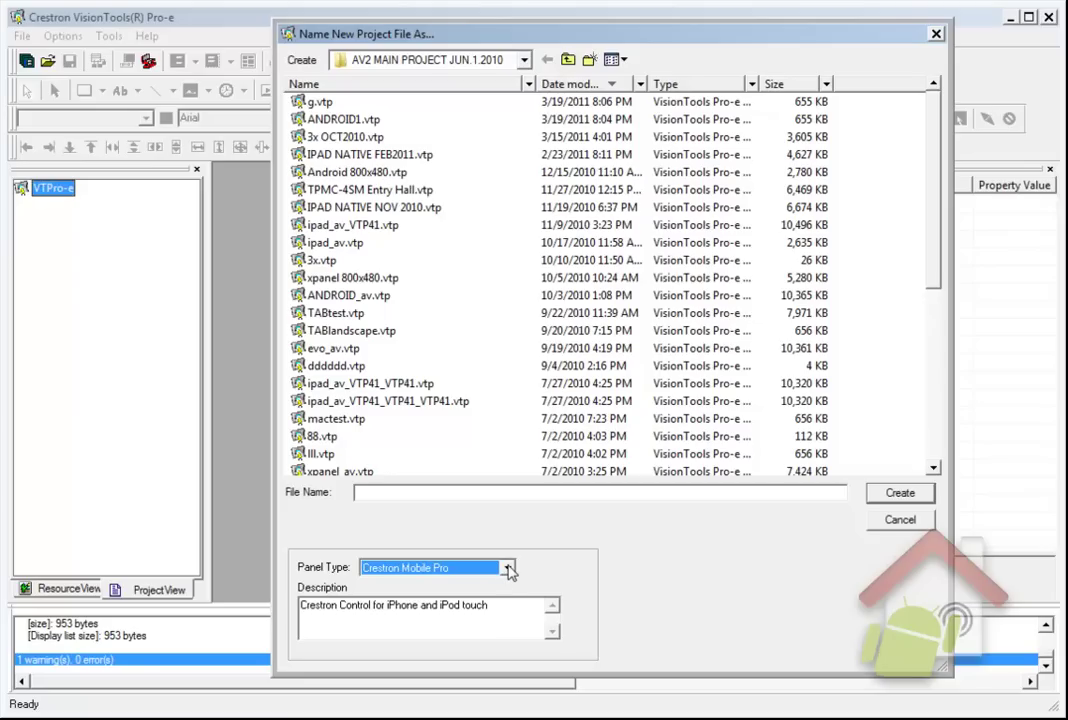
pyautogui.click(509, 568)
pyautogui.click(469, 601)
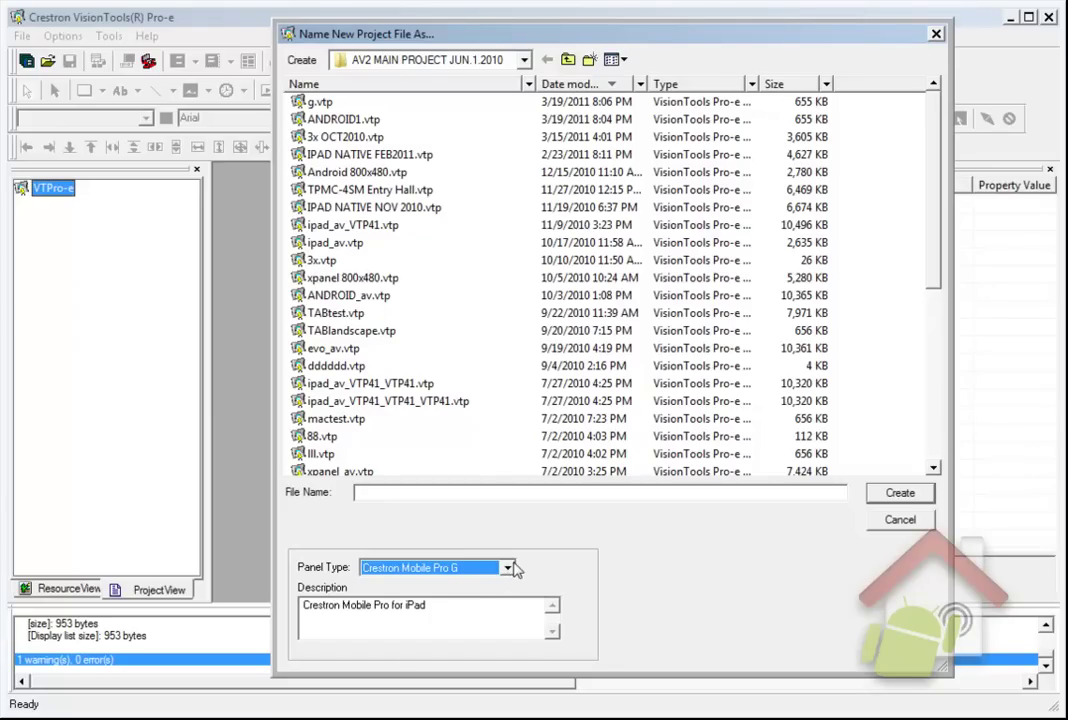
pyautogui.click(507, 569)
pyautogui.scroll(1, 400, 588)
pyautogui.click(393, 584)
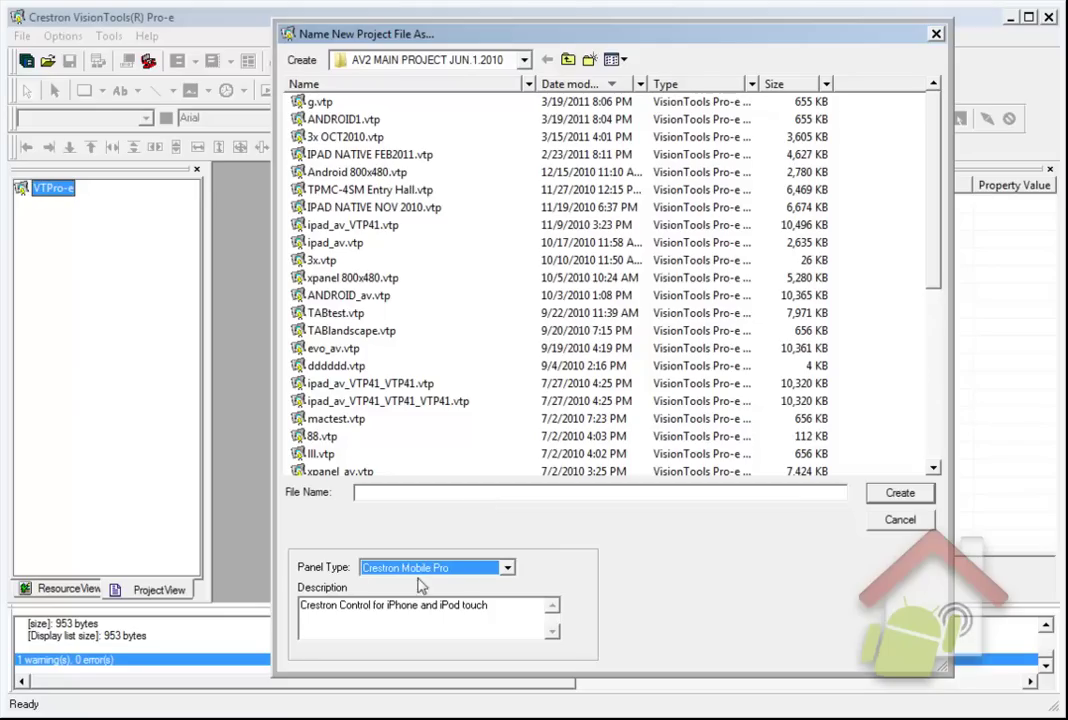
# Enter Android1 as the project file name and dismiss the suggestion list
pyautogui.click(437, 491)
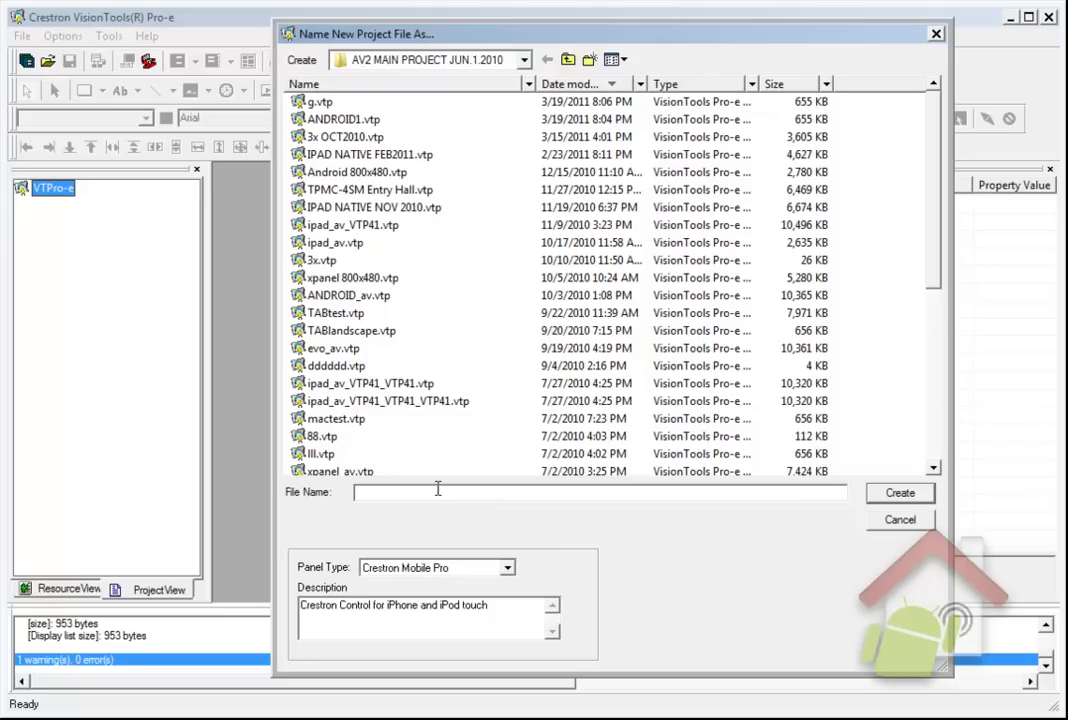
pyautogui.write('Android1')
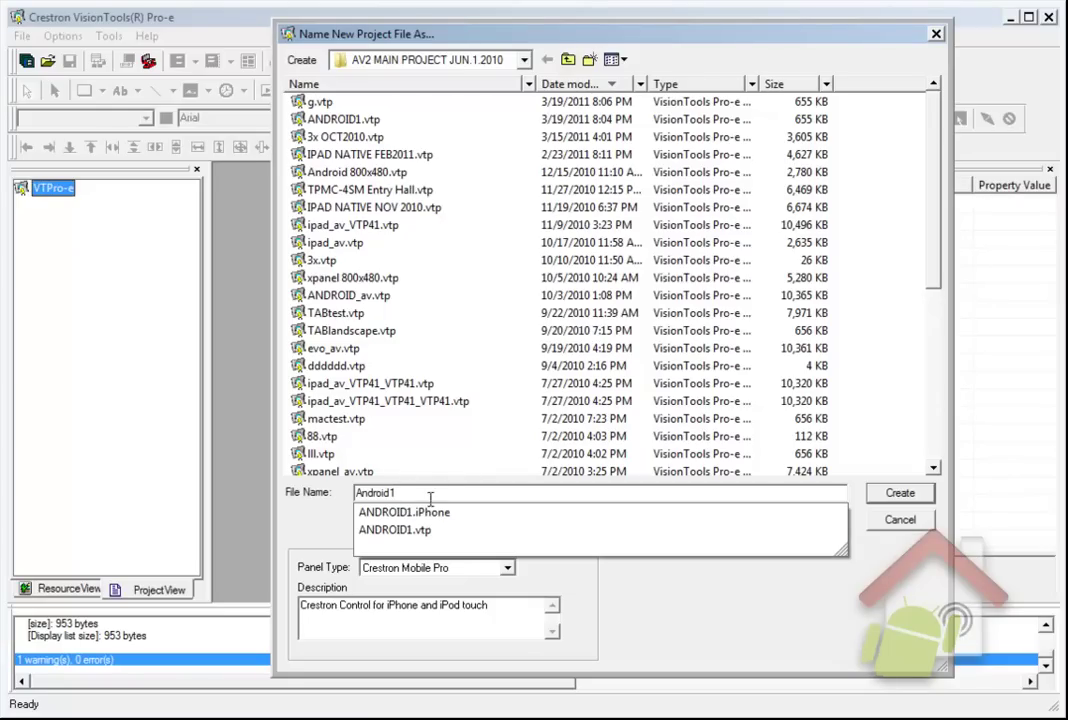
pyautogui.click(890, 578)
# Create the Android1 project and add a new page named Page1 to it
pyautogui.click(905, 493)
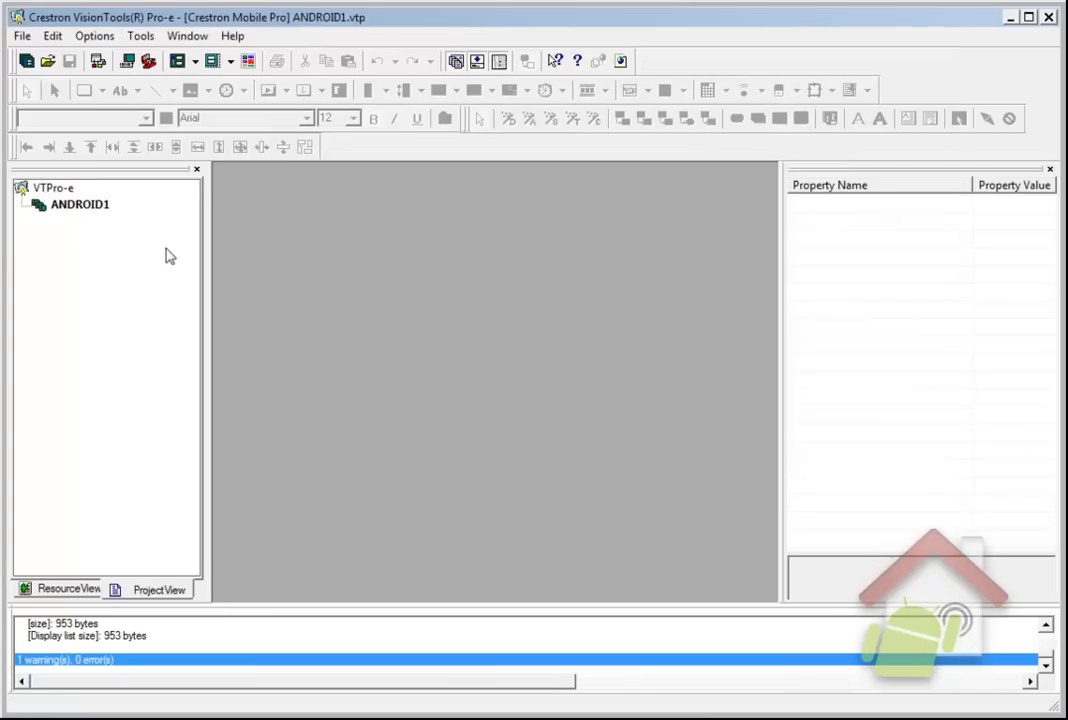
pyautogui.click(95, 204)
pyautogui.rightClick(95, 204)
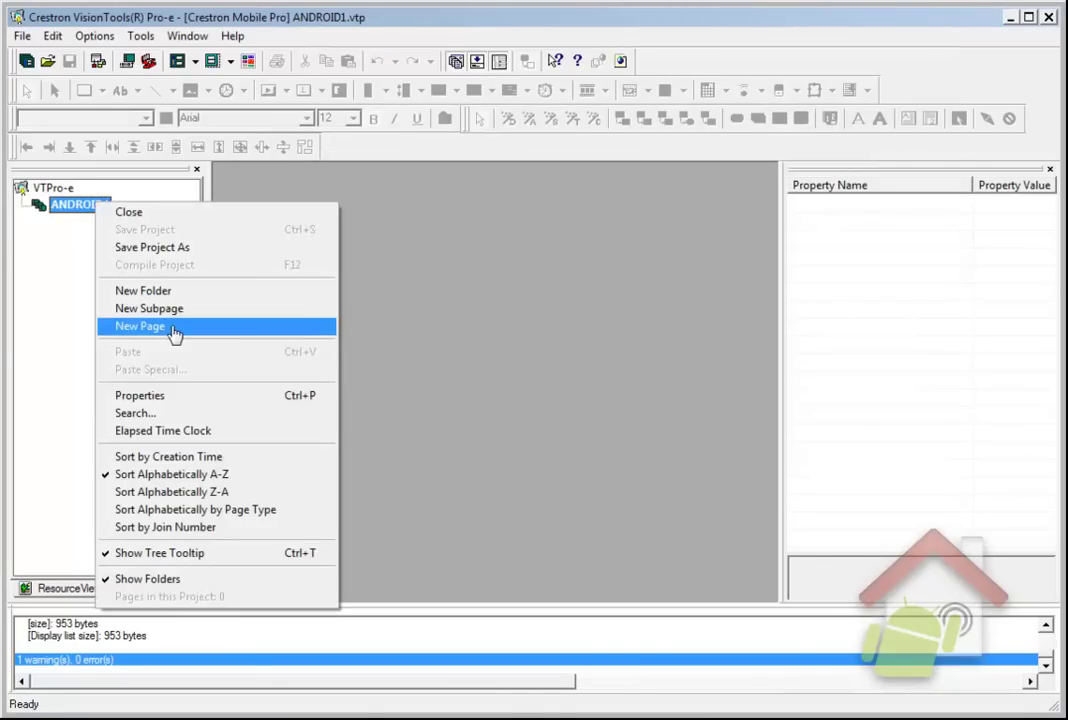
pyautogui.click(174, 327)
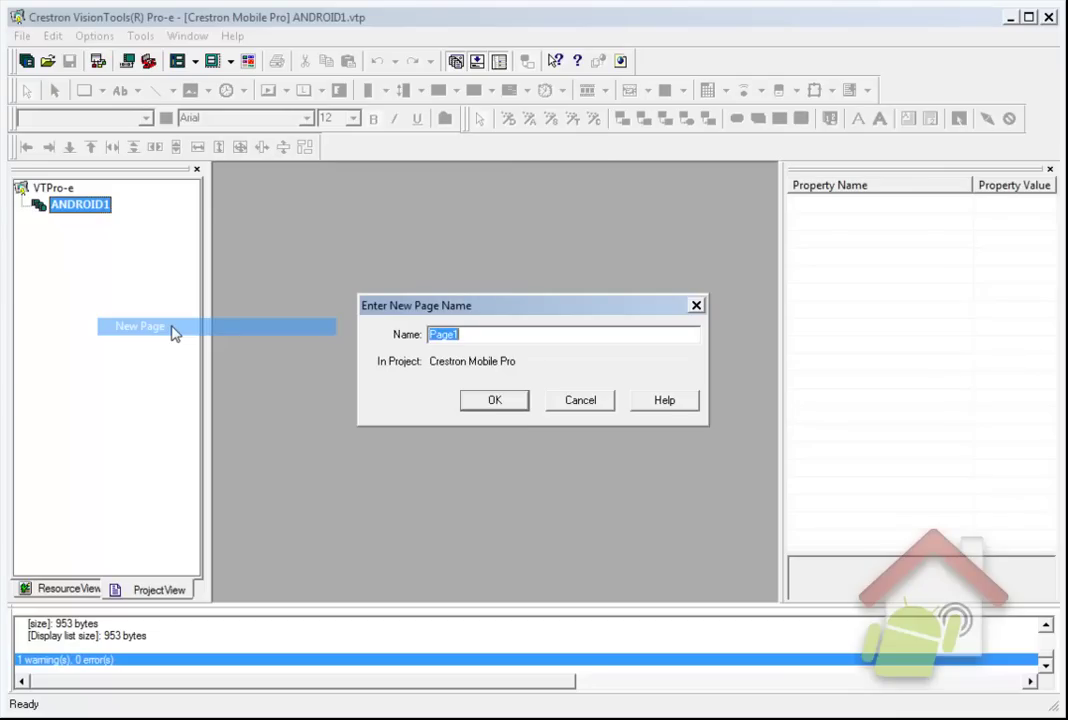
pyautogui.click(505, 409)
# Open Page1, mark it as the first page, and reposition its editing window
pyautogui.doubleClick(85, 222)
pyautogui.rightClick(88, 224)
pyautogui.click(237, 368)
pyautogui.moveTo(380, 181); pyautogui.dragTo(472, 188)
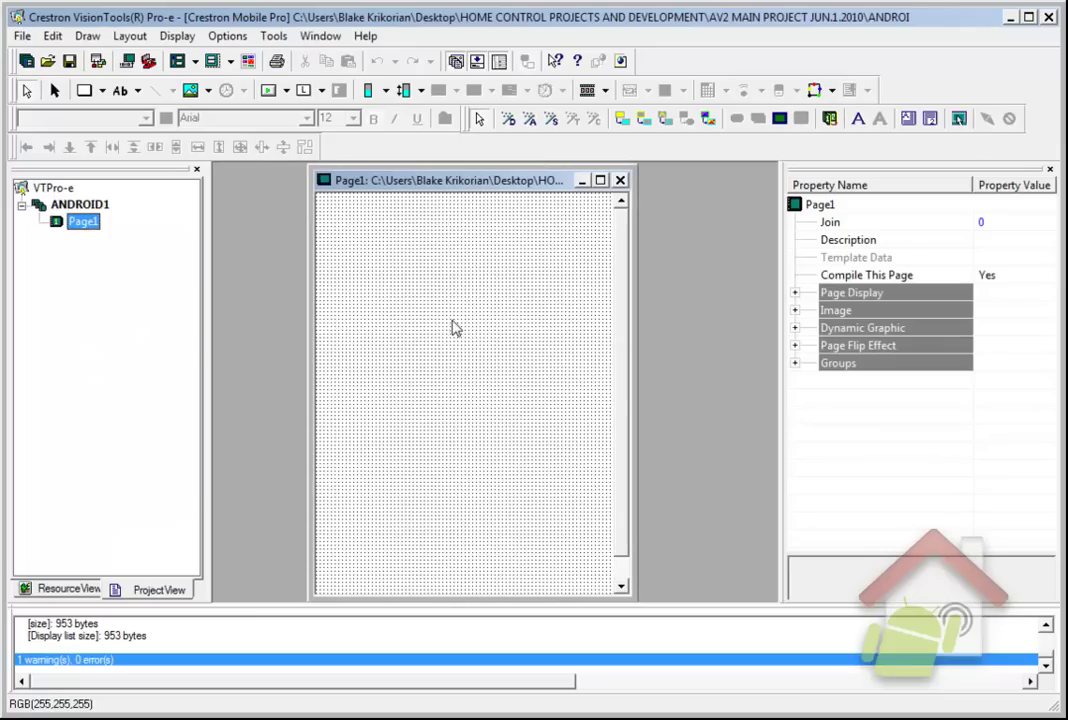
# Draw a wide button near the top of Page1 and an image area below it
pyautogui.click(269, 90)
pyautogui.moveTo(349, 239)
pyautogui.mouseDown()
pyautogui.moveTo(505, 327)
pyautogui.moveTo(584, 274)
pyautogui.moveTo(575, 283)
pyautogui.mouseUp()
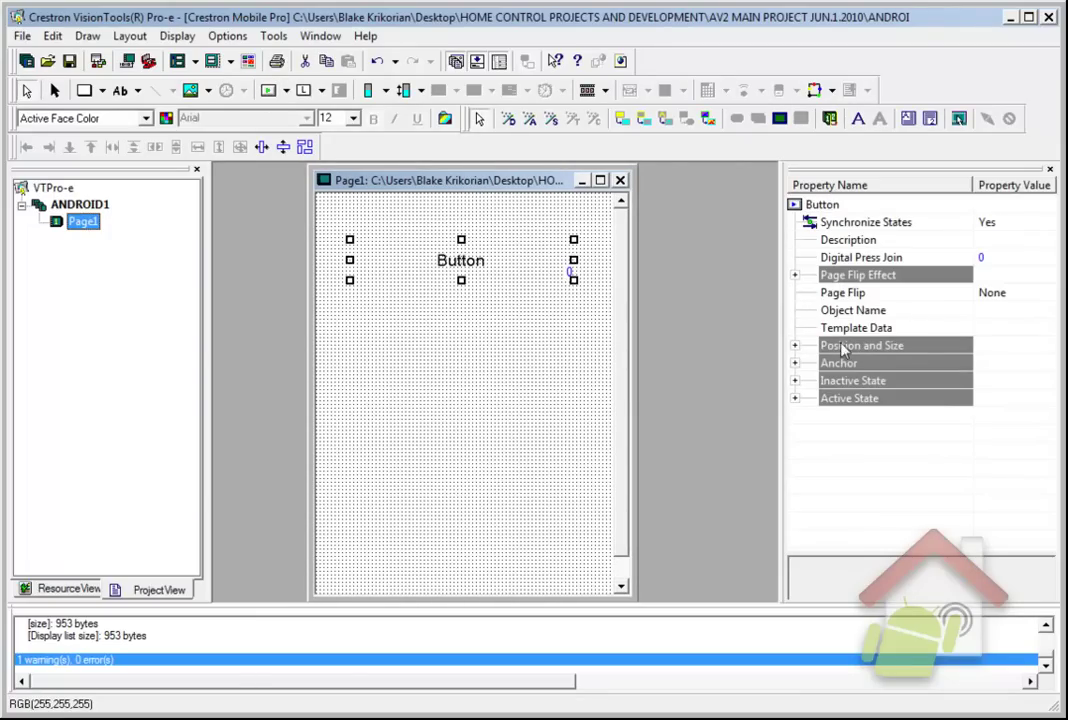
pyautogui.click(190, 90)
pyautogui.moveTo(381, 321); pyautogui.dragTo(598, 508)
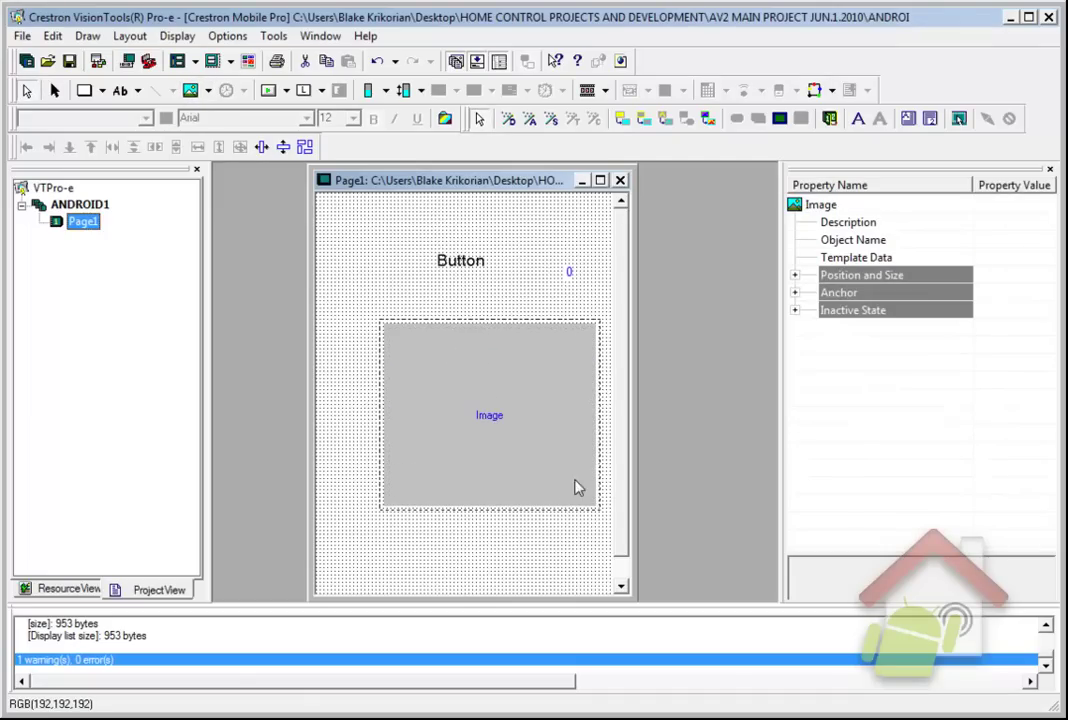
# Load Moto.png into the image object and move the Motorola logo to the page centre
pyautogui.doubleClick(488, 400)
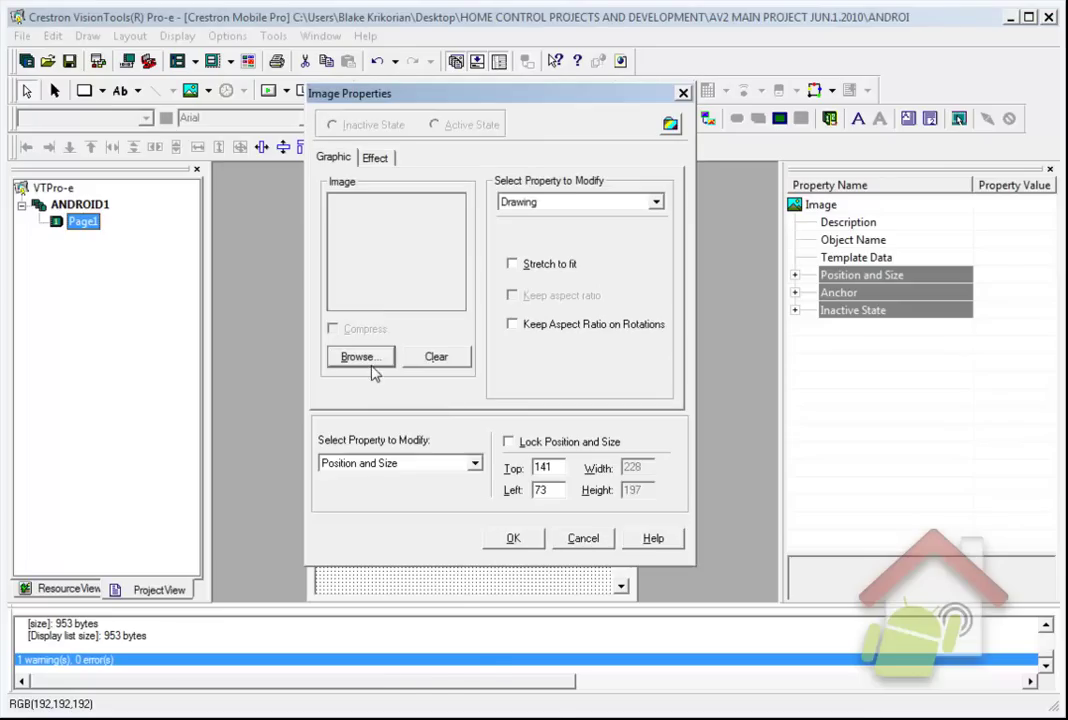
pyautogui.click(371, 368)
pyautogui.click(436, 277)
pyautogui.press('Return')
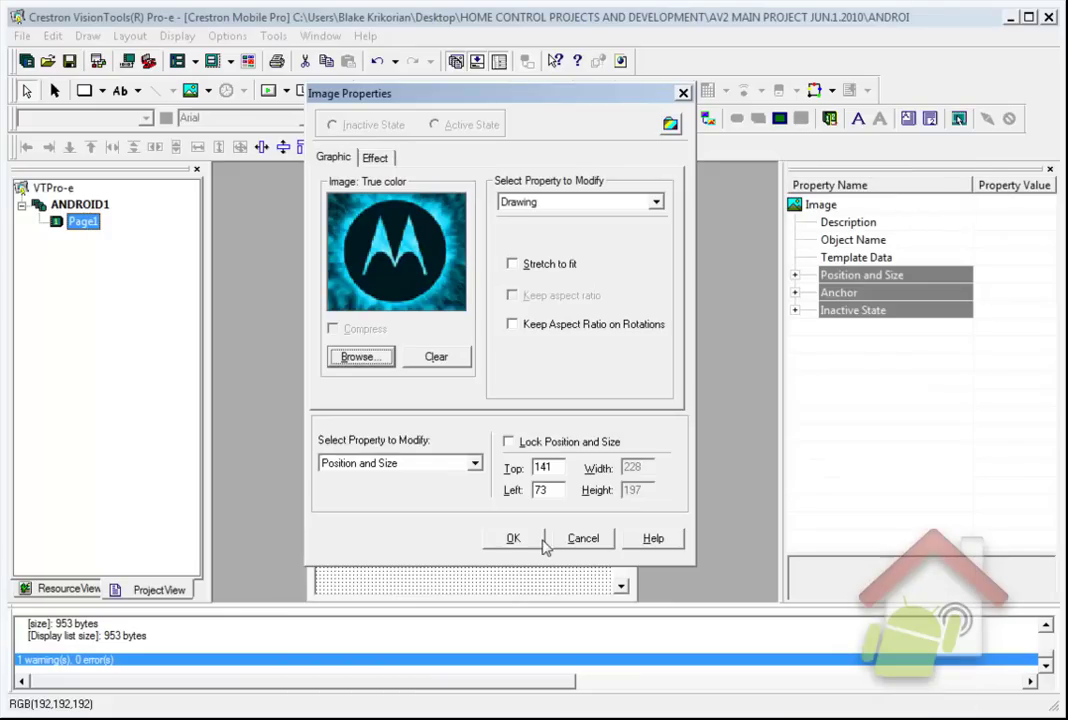
pyautogui.click(533, 537)
pyautogui.moveTo(411, 364); pyautogui.dragTo(461, 393)
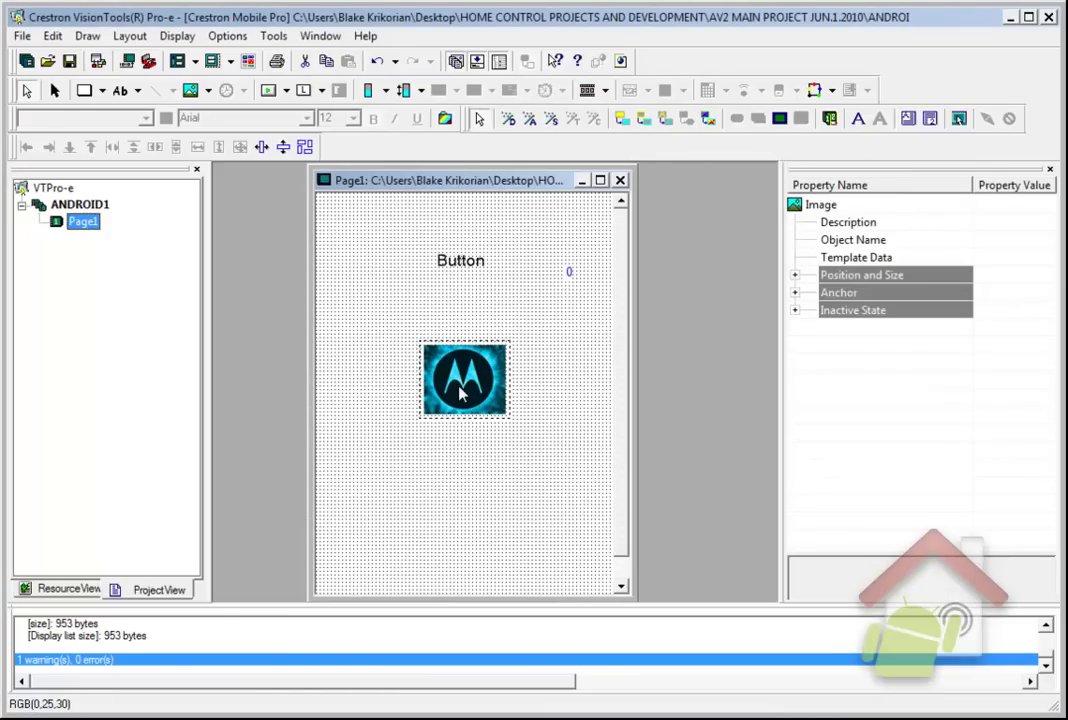